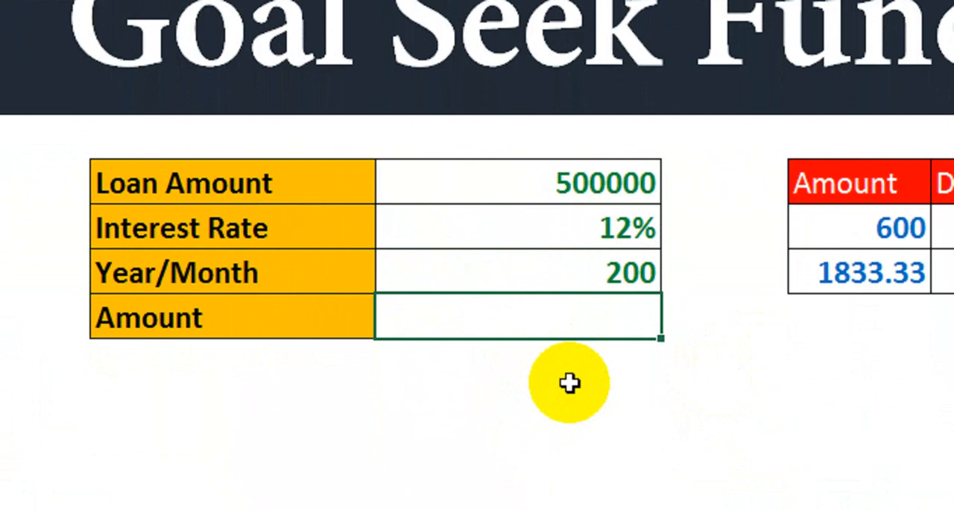
# Step: Calculate the loan payment in the Amount cell H8 with the formula =PMT(H6/12,H7,-H5)
pyautogui.write('pmt')
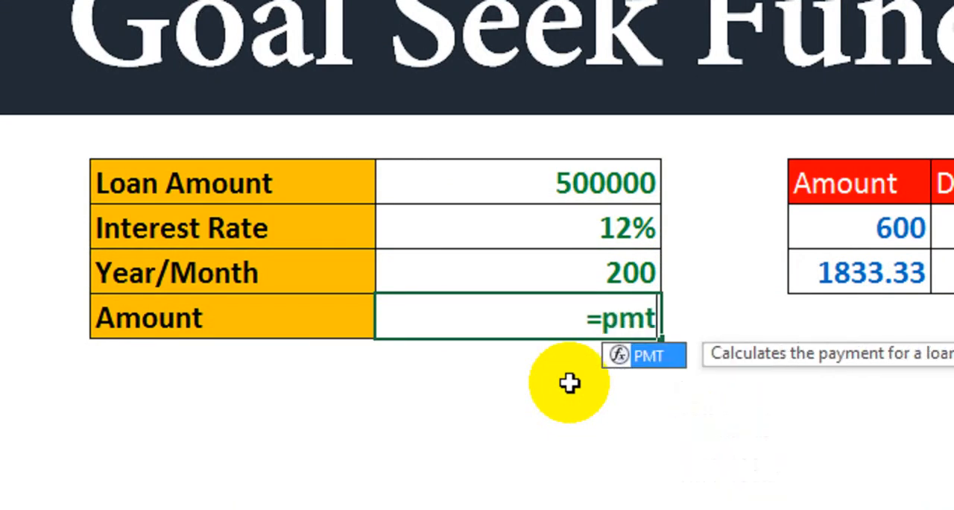
pyautogui.press('Tab')
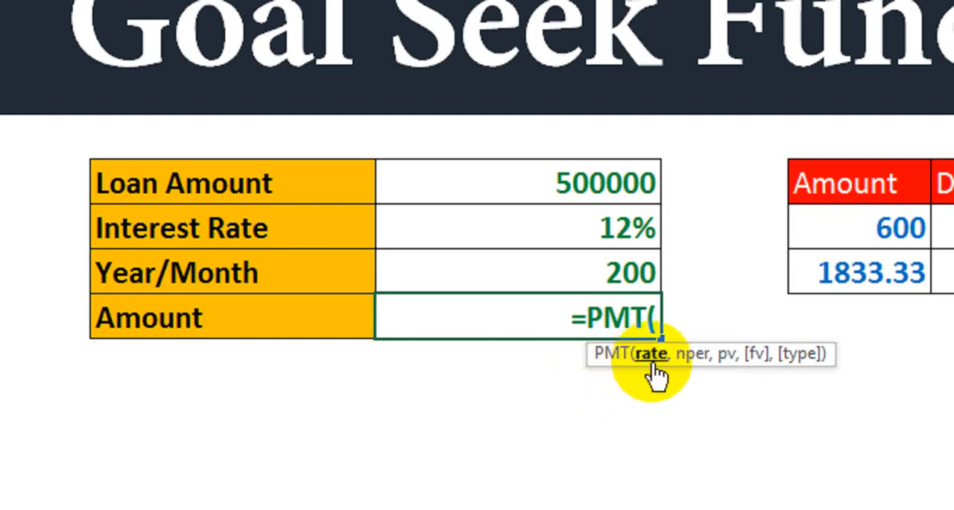
pyautogui.click(520, 233)
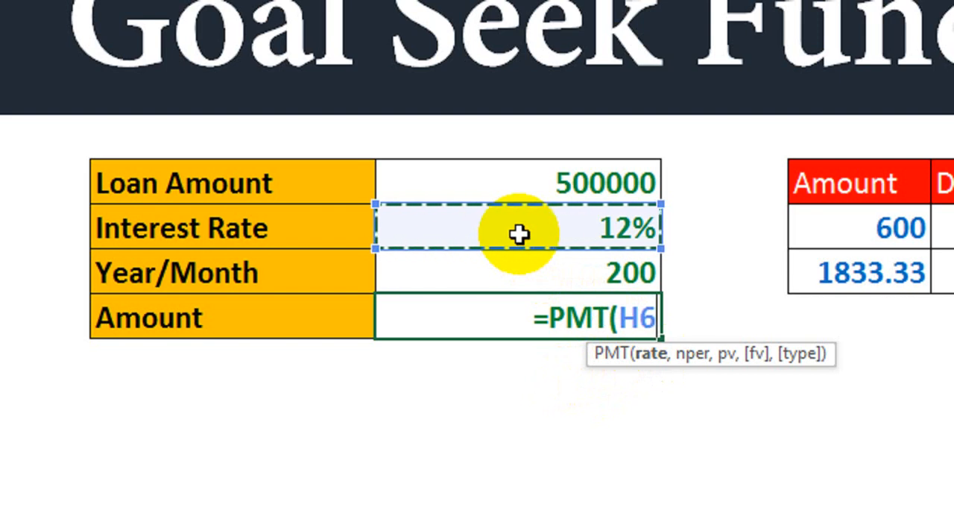
pyautogui.write('/12')
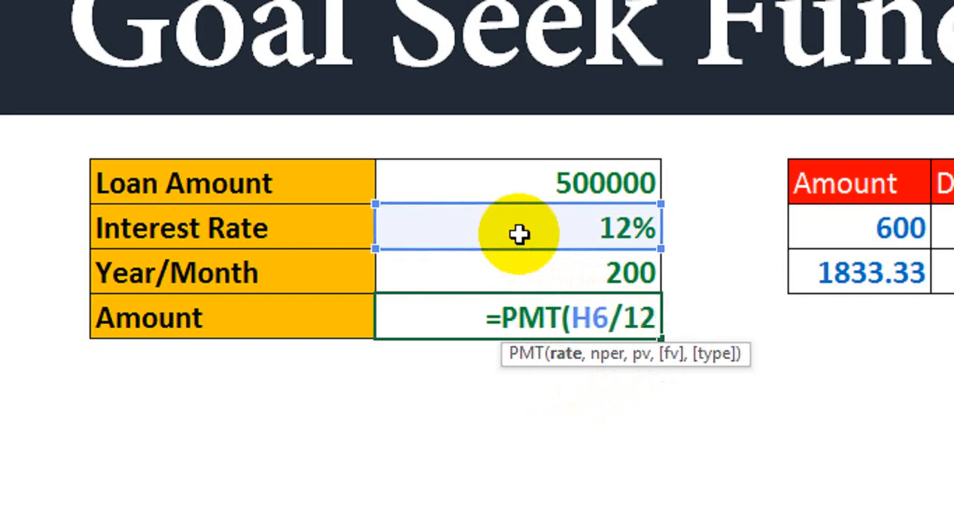
pyautogui.write(',')
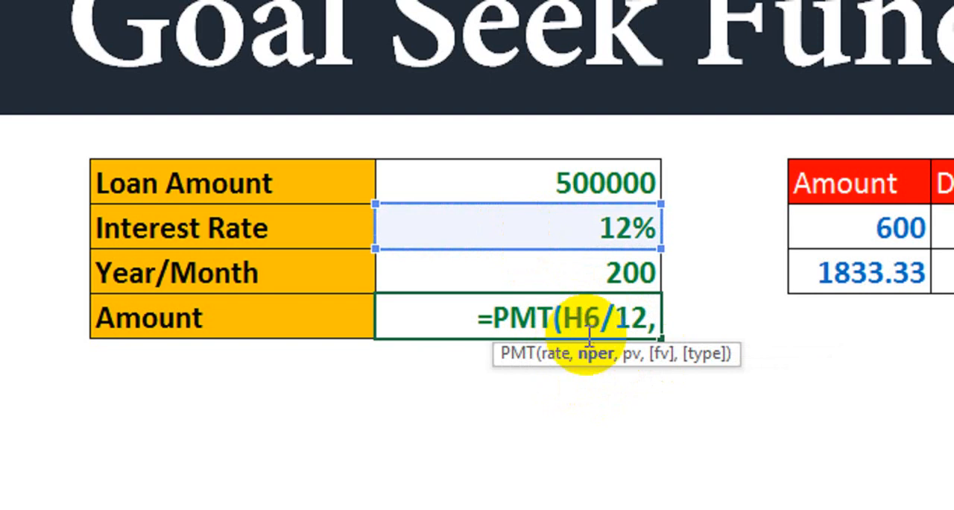
pyautogui.click(566, 266)
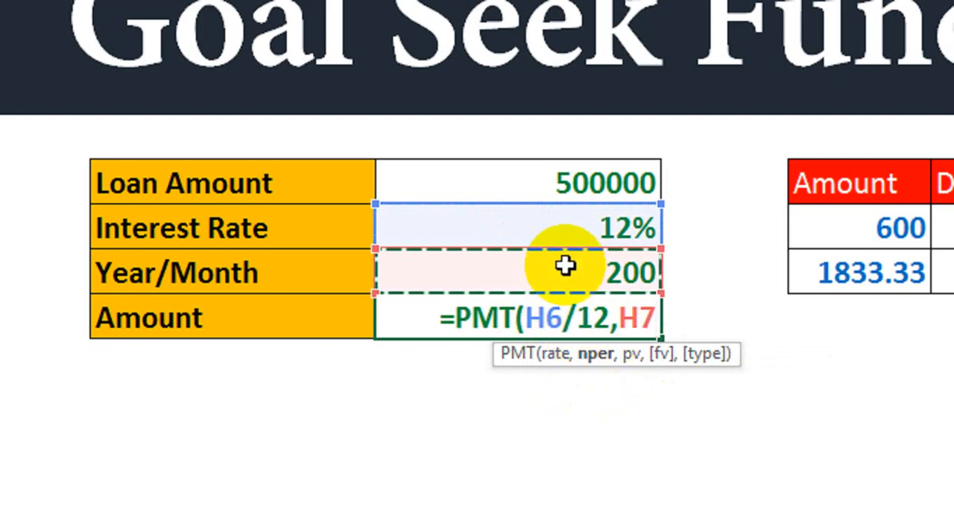
pyautogui.write(',')
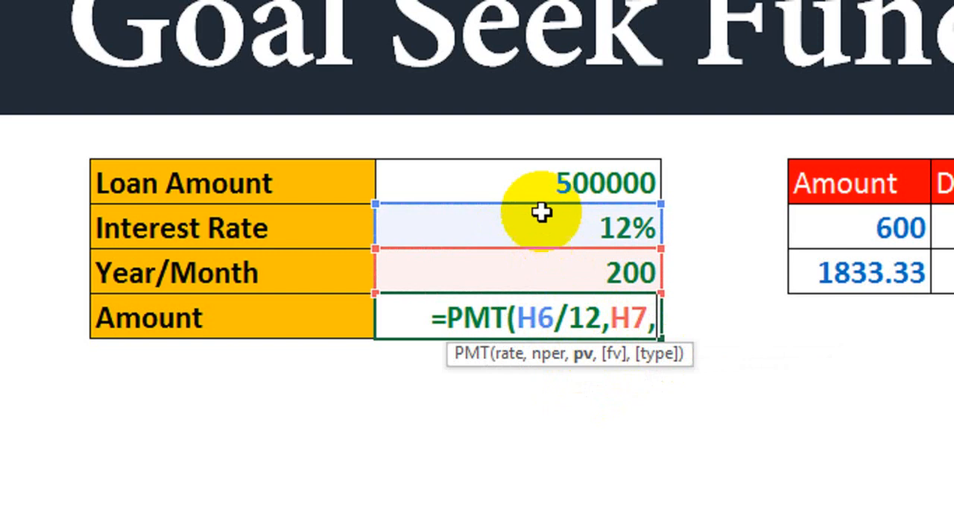
pyautogui.write('-')
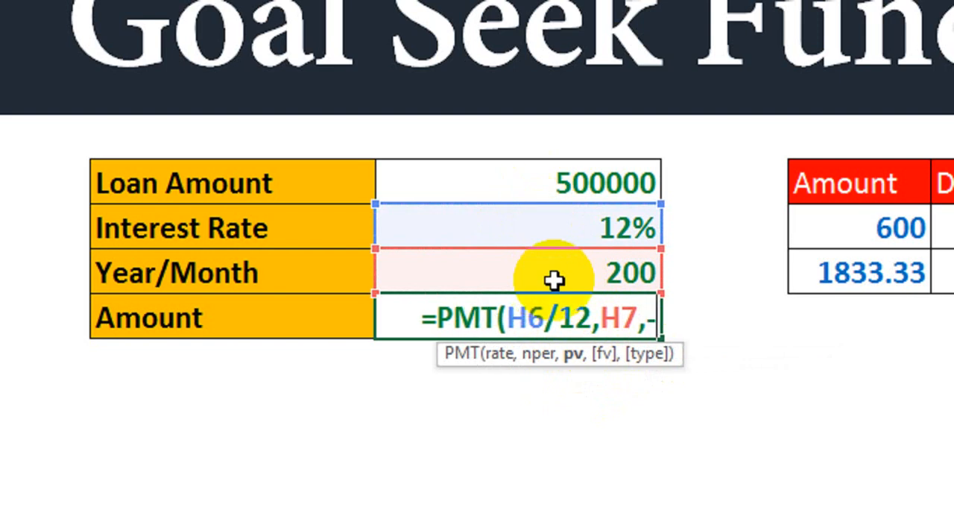
pyautogui.click(477, 185)
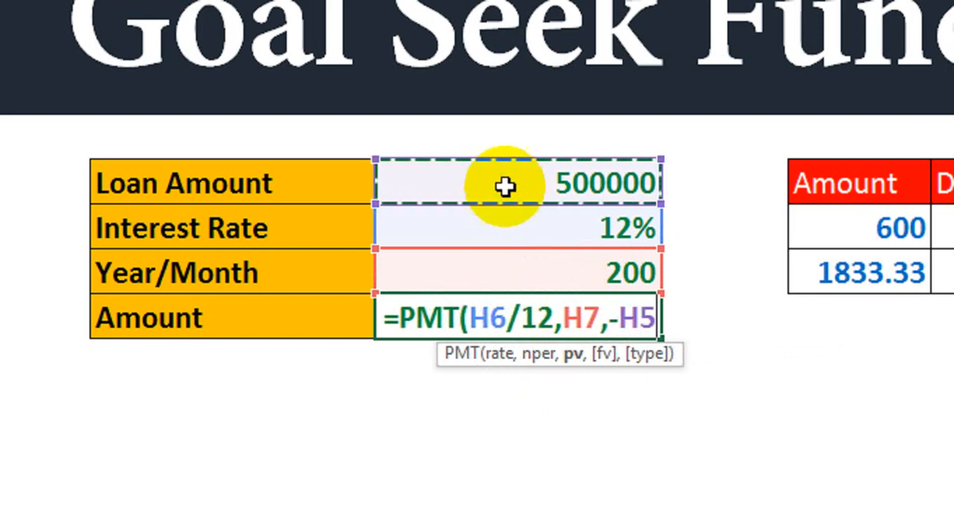
pyautogui.write(')')
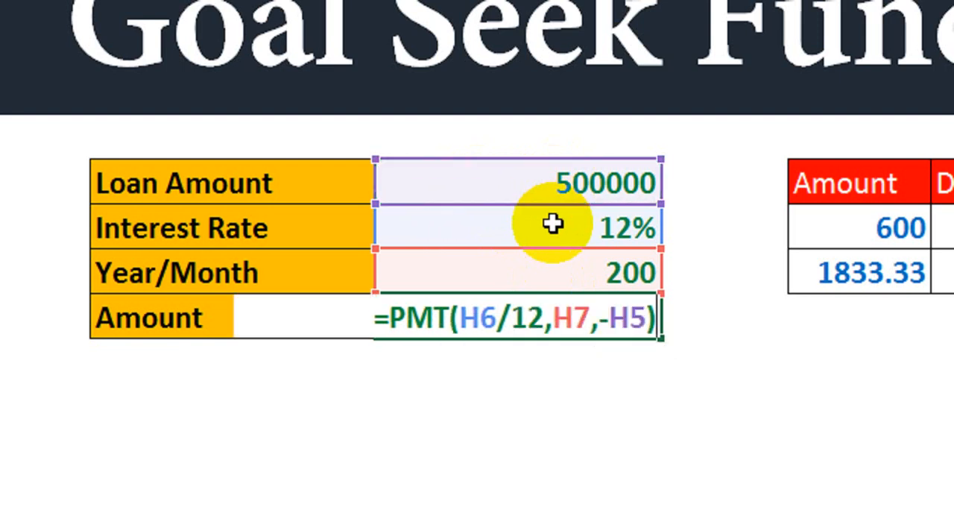
pyautogui.press('Return')
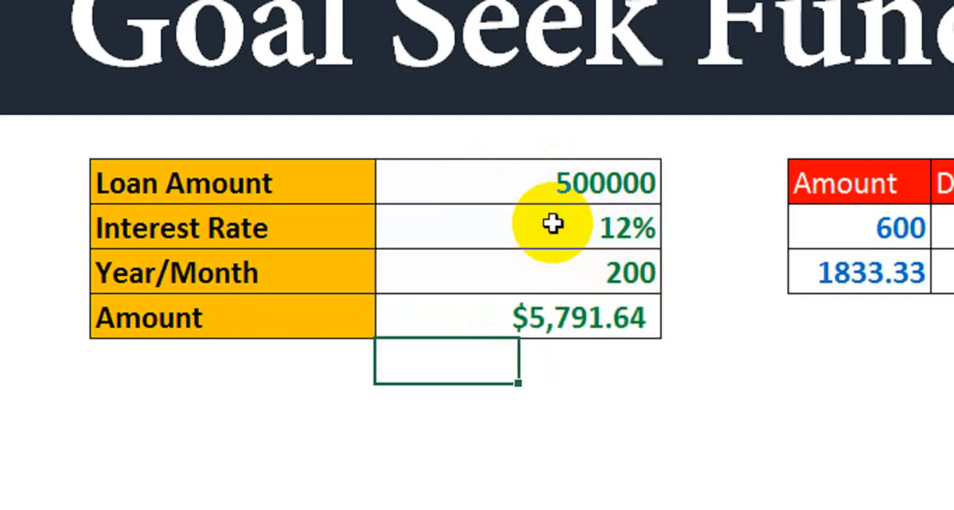
pyautogui.click(585, 312)
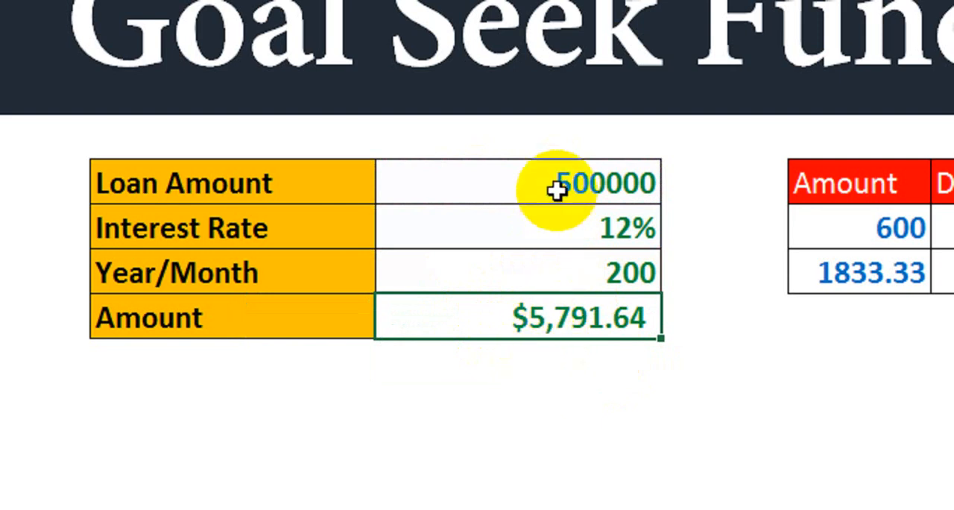
pyautogui.click(549, 233)
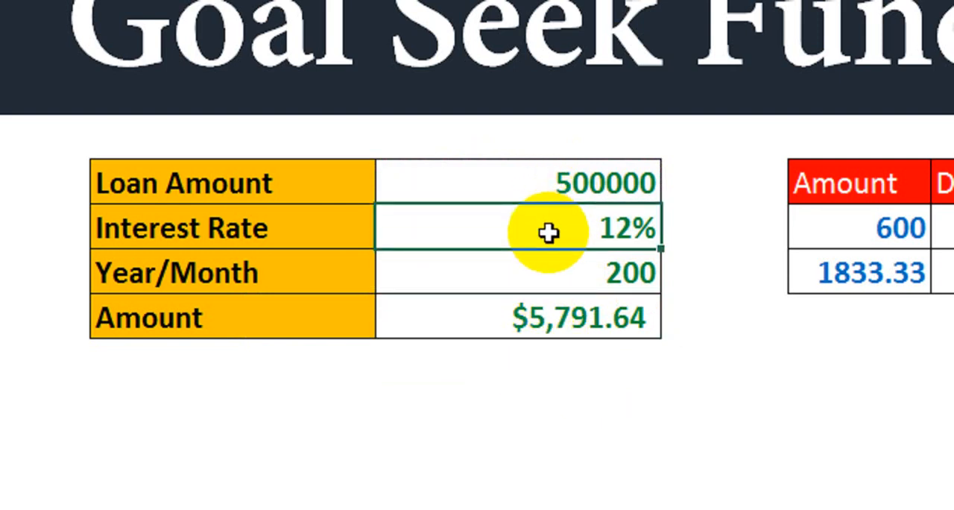
pyautogui.click(547, 272)
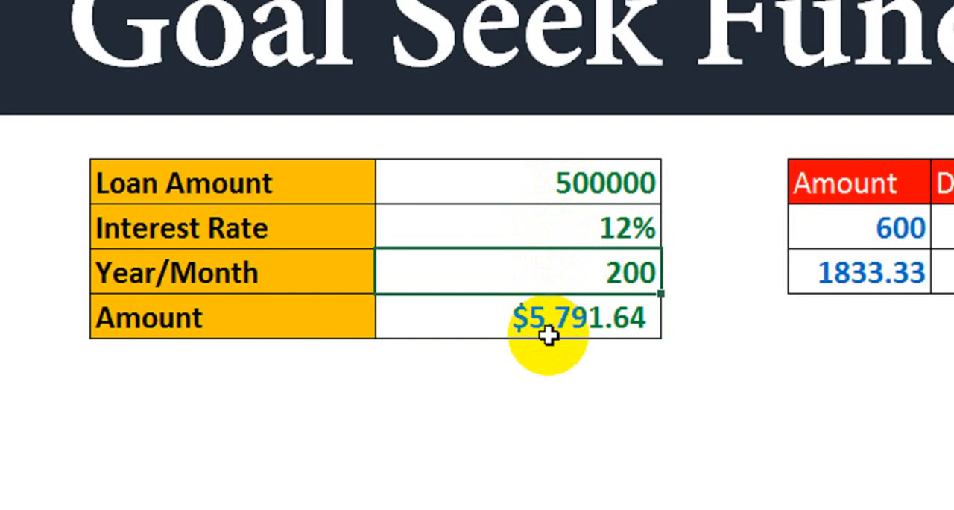
pyautogui.click(549, 336)
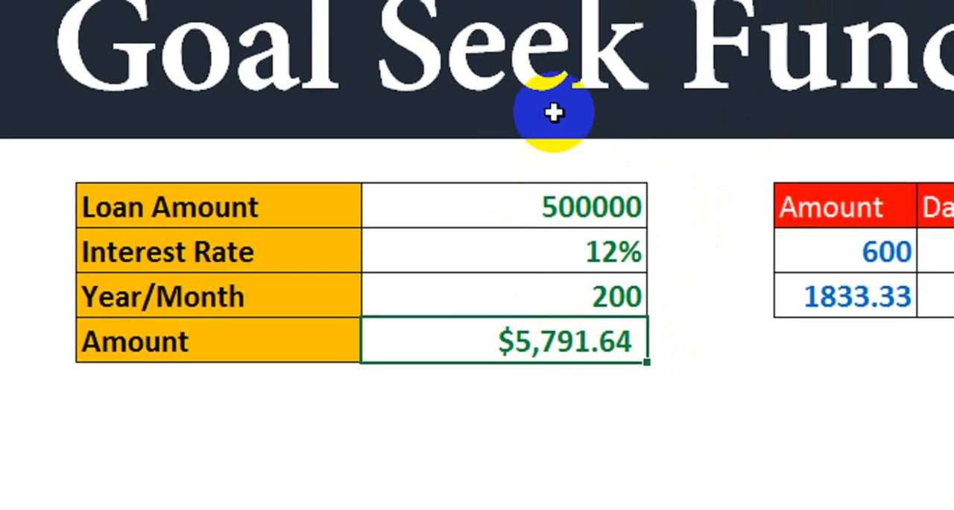
pyautogui.click(602, 380)
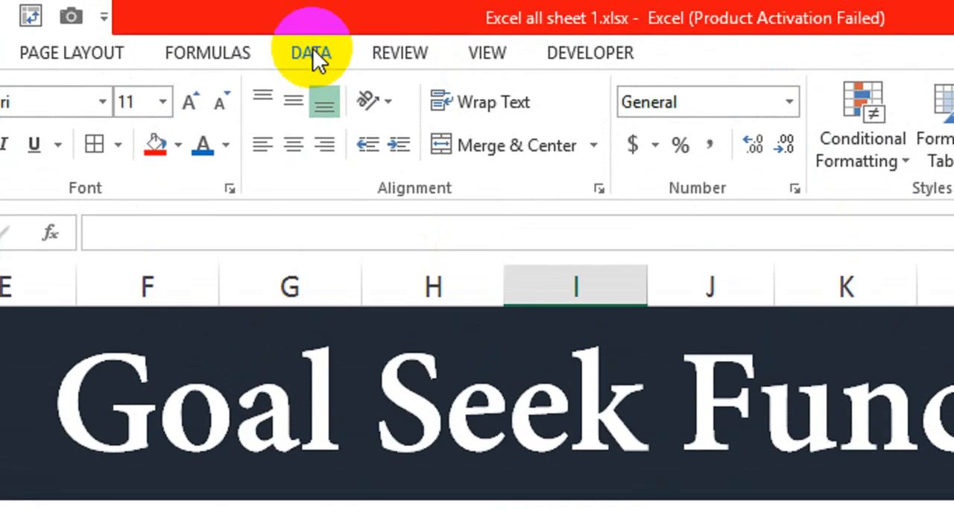
pyautogui.click(312, 52)
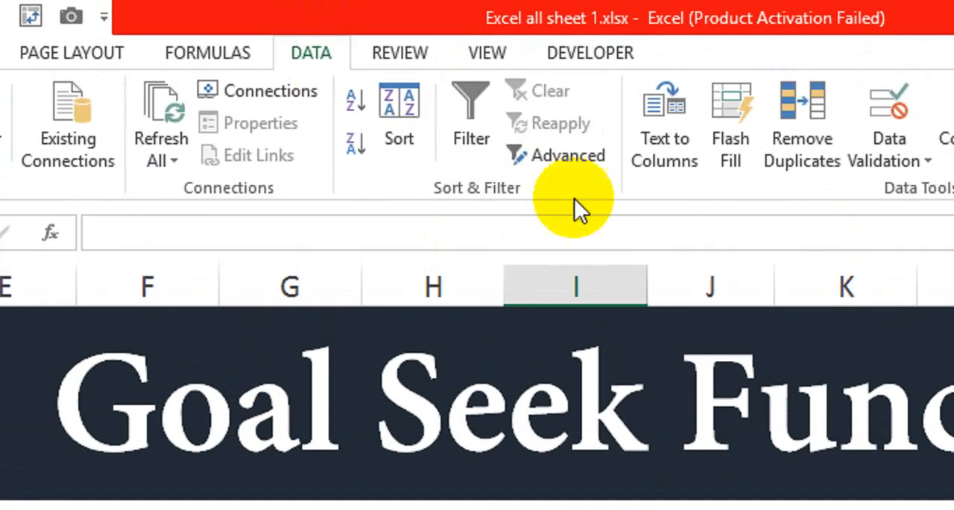
pyautogui.click(786, 158)
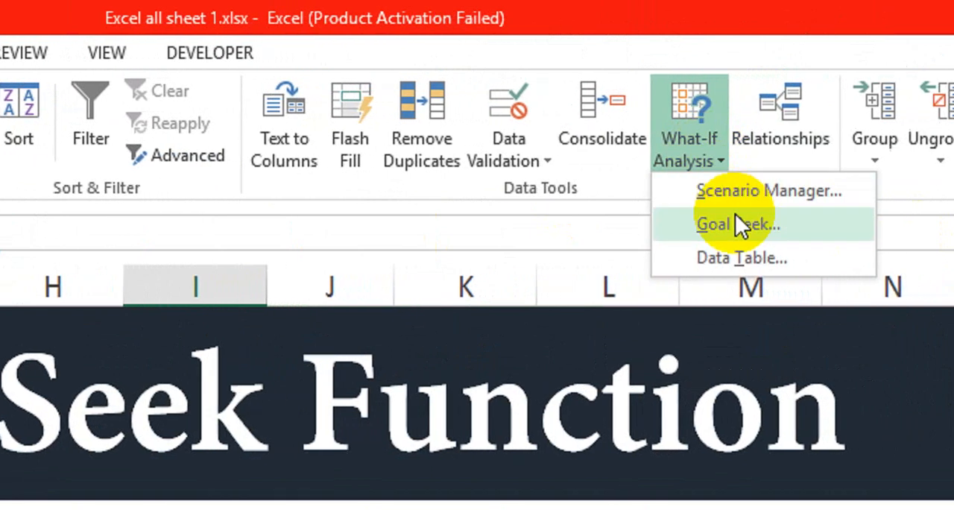
pyautogui.click(720, 231)
pyautogui.moveTo(259, 373); pyautogui.dragTo(430, 478)
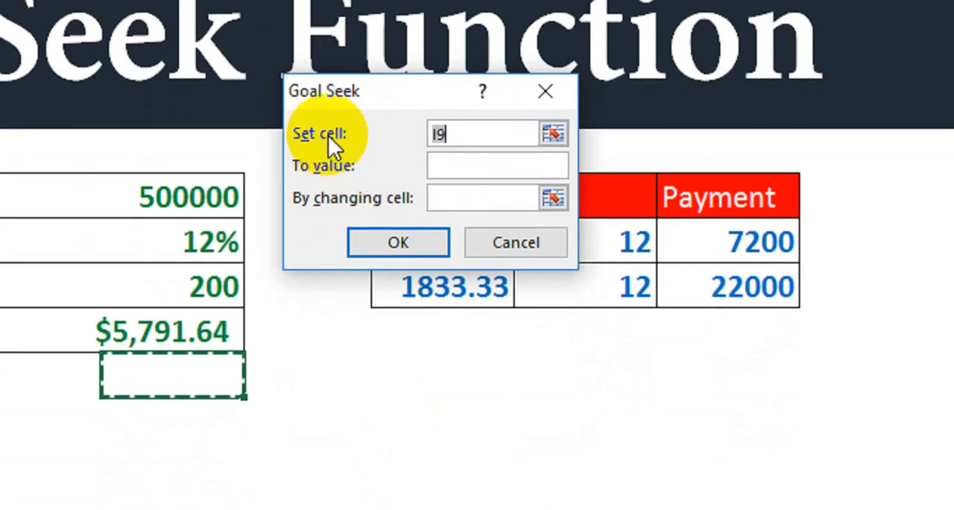
pyautogui.click(487, 243)
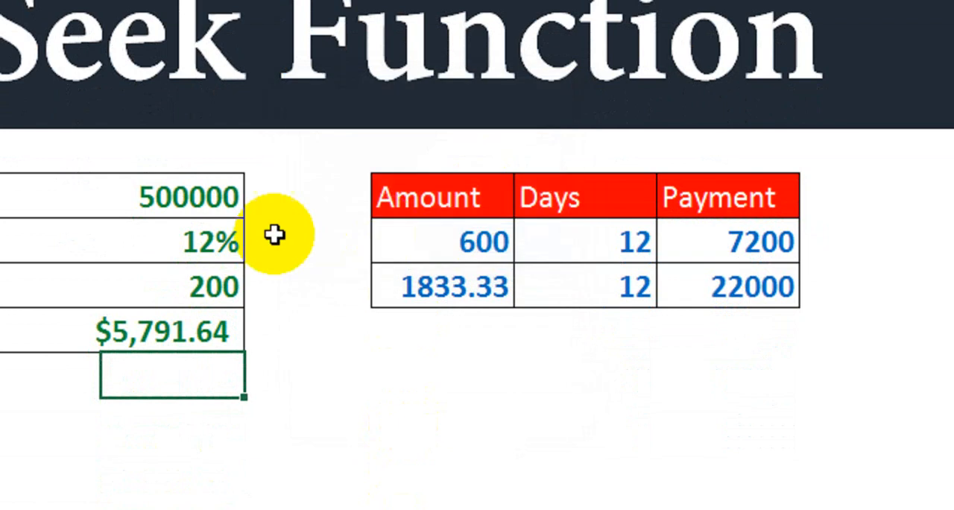
# Step: Clear the Loan Amount value in cell H5
pyautogui.click(189, 203)
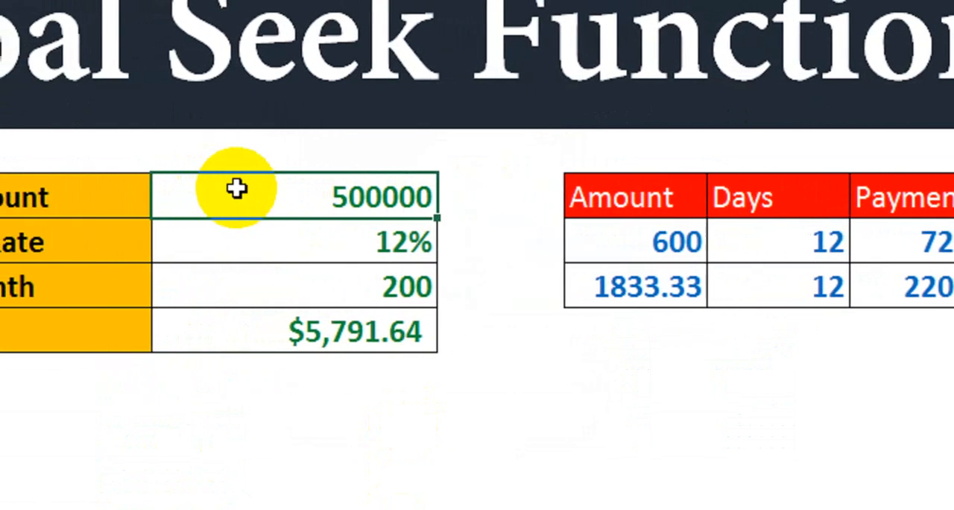
pyautogui.press('Delete')
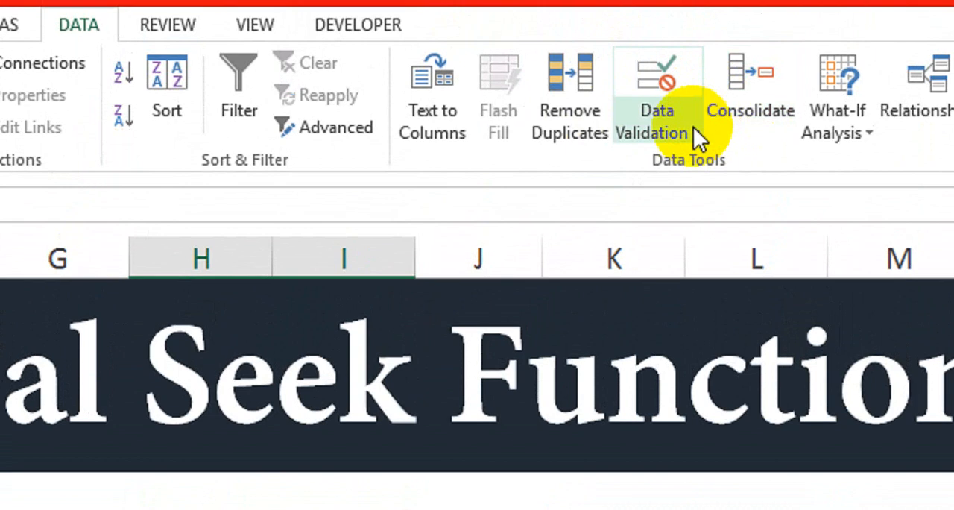
# Step: Start a Goal Seek analysis with the Amount cell H8 as the set cell
pyautogui.click(706, 111)
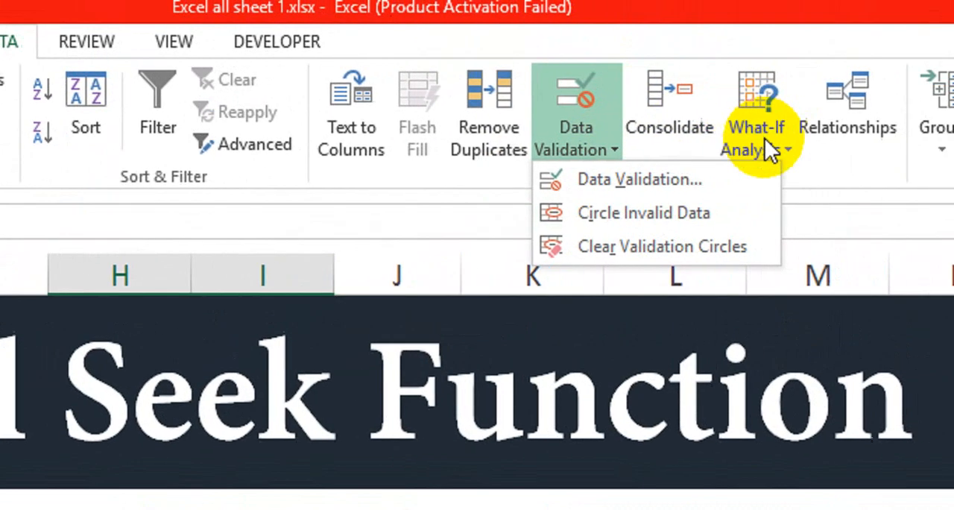
pyautogui.click(771, 149)
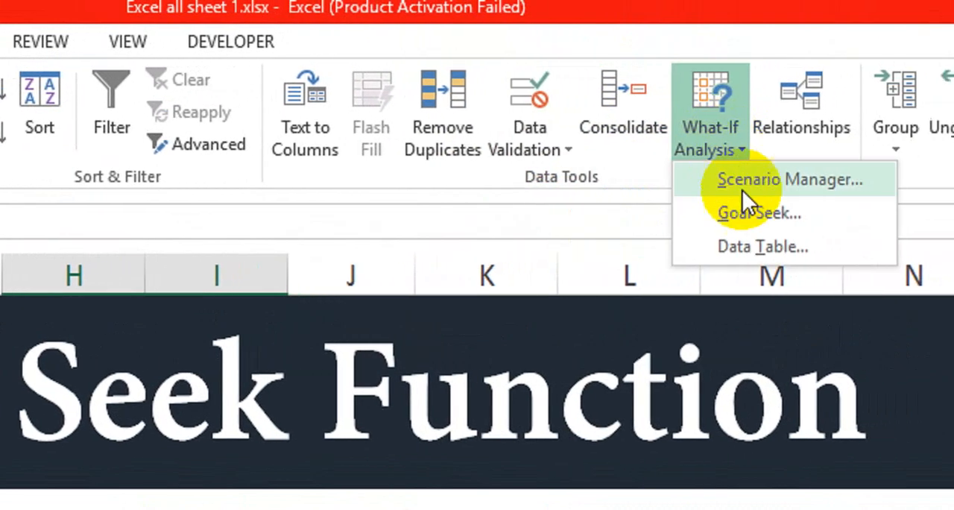
pyautogui.click(791, 211)
pyautogui.moveTo(422, 158); pyautogui.dragTo(403, 161)
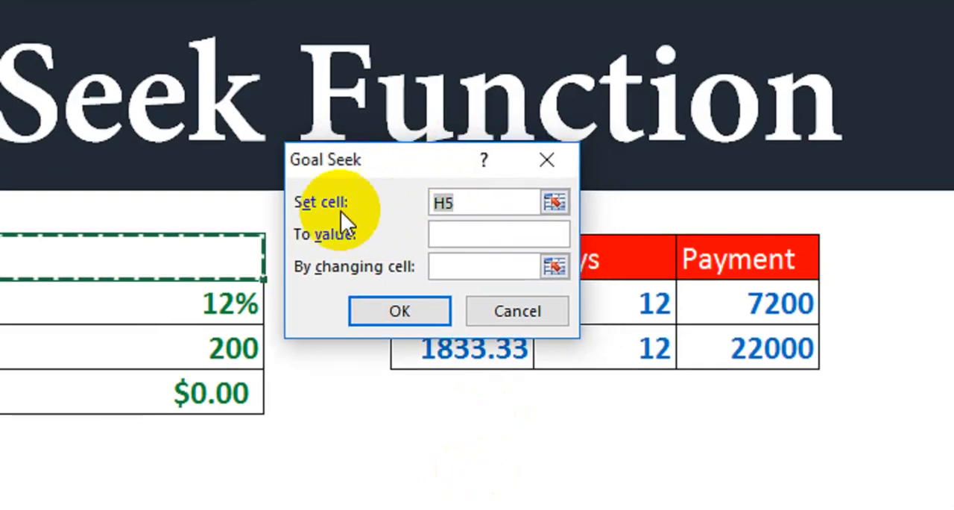
pyautogui.doubleClick(467, 202)
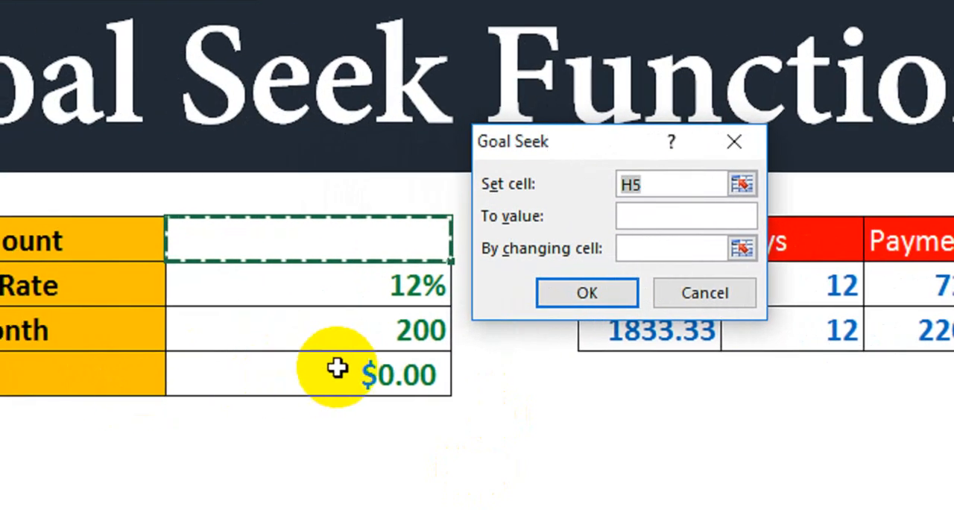
pyautogui.click(337, 369)
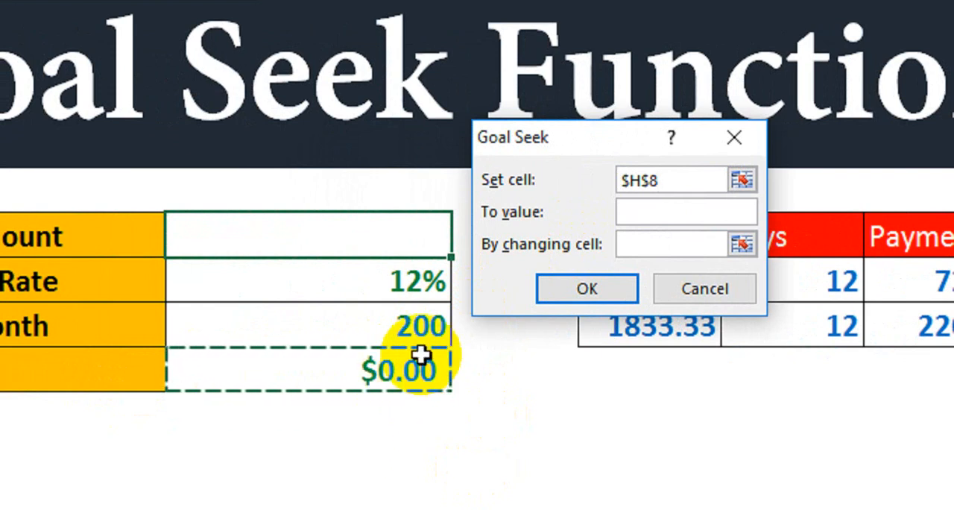
# Step: Run Goal Seek to a value of 200000 by changing the Loan Amount cell H5, and discard the solution
pyautogui.click(654, 213)
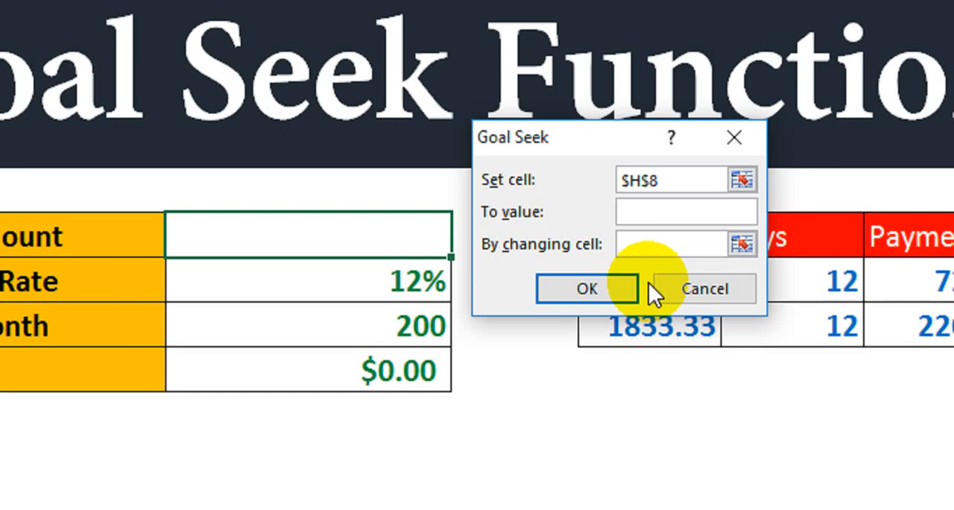
pyautogui.write('200000')
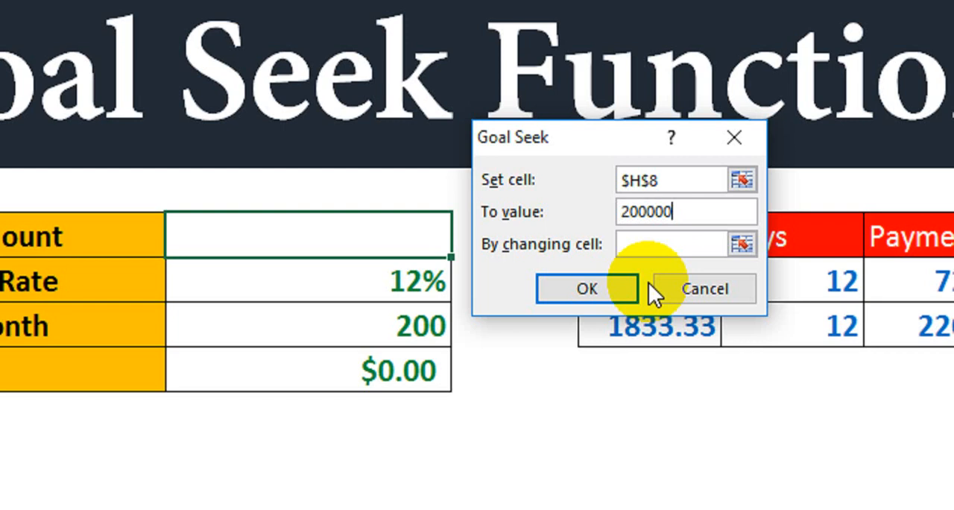
pyautogui.click(643, 243)
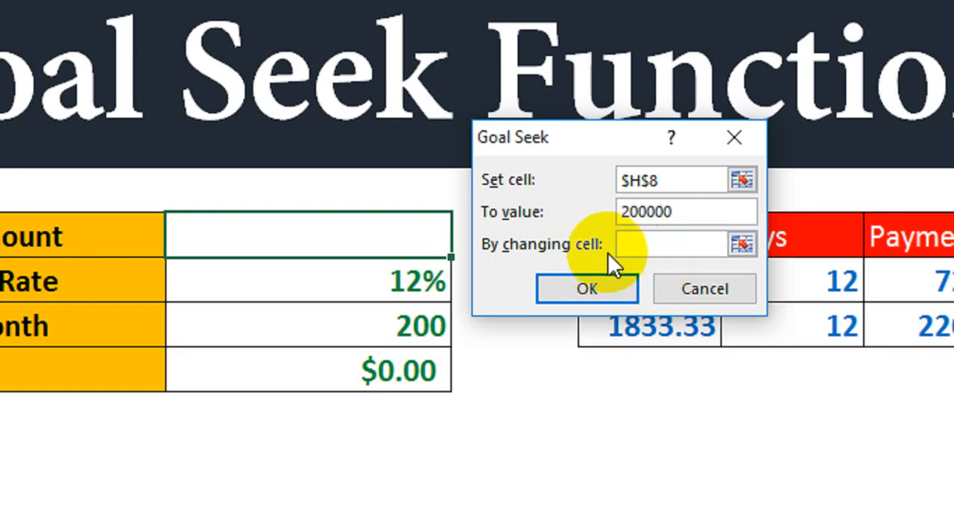
pyautogui.click(389, 240)
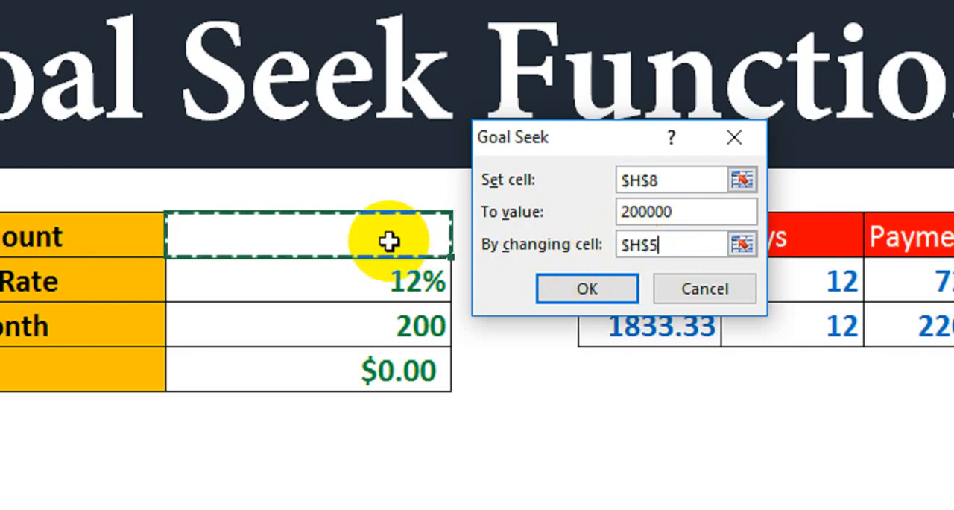
pyautogui.click(565, 292)
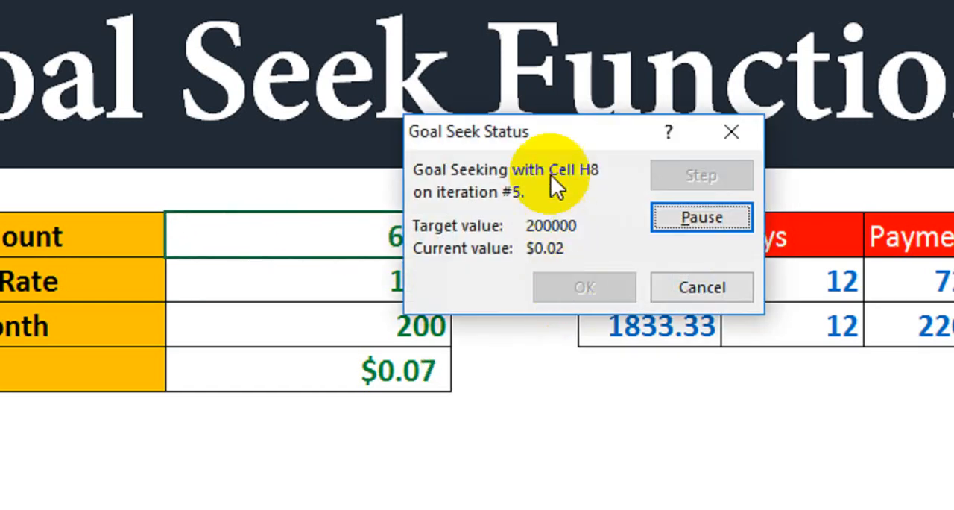
pyautogui.moveTo(545, 138); pyautogui.dragTo(636, 133)
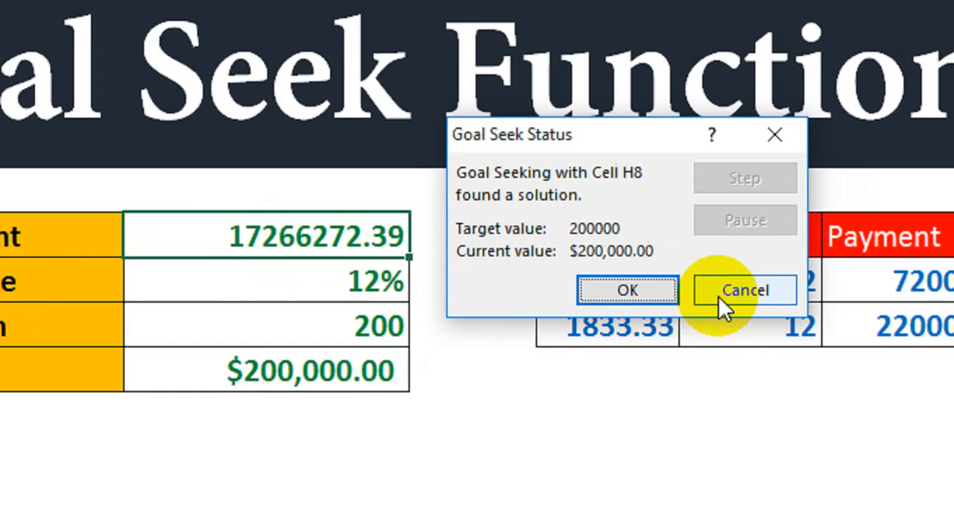
pyautogui.click(745, 290)
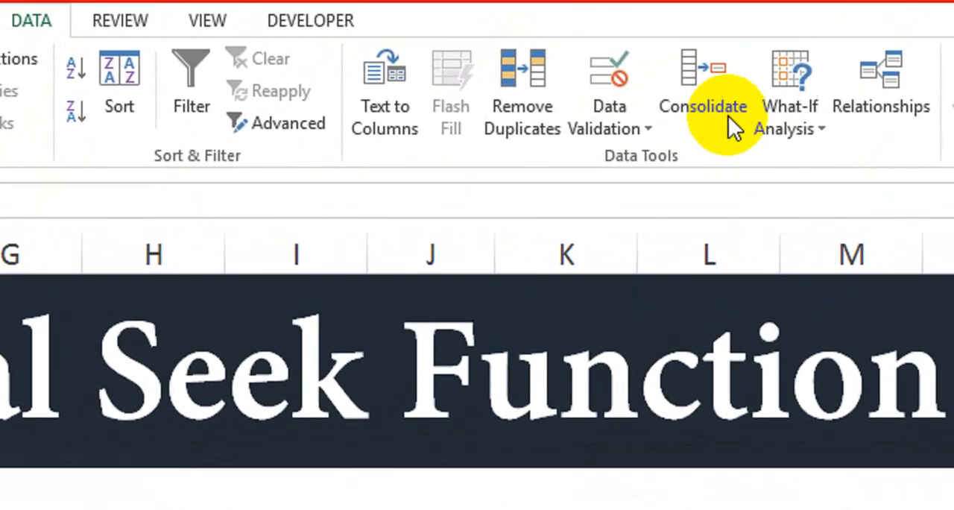
# Step: Run Goal Seek on the Amount cell H8 to a value of 1500 by changing the Loan Amount cell H5, and discard the solution
pyautogui.click(804, 130)
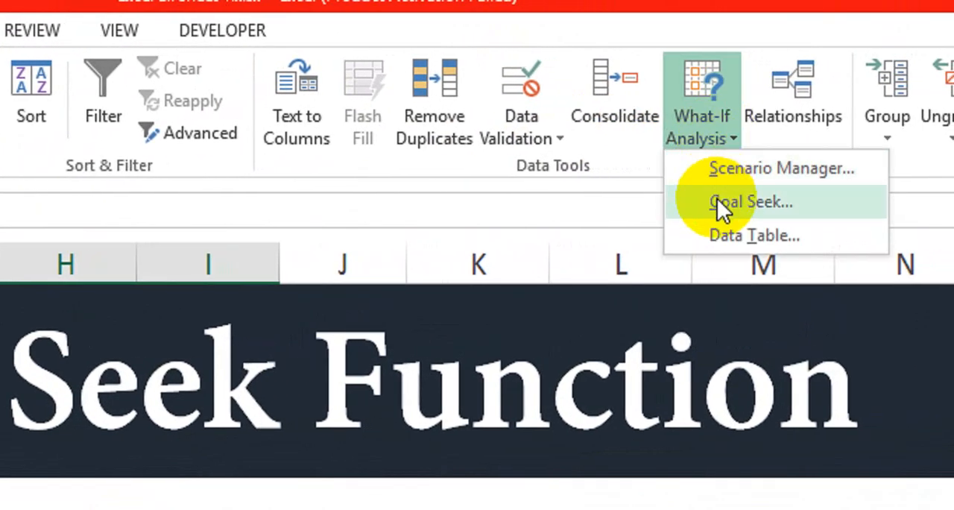
pyautogui.click(717, 198)
pyautogui.click(232, 299)
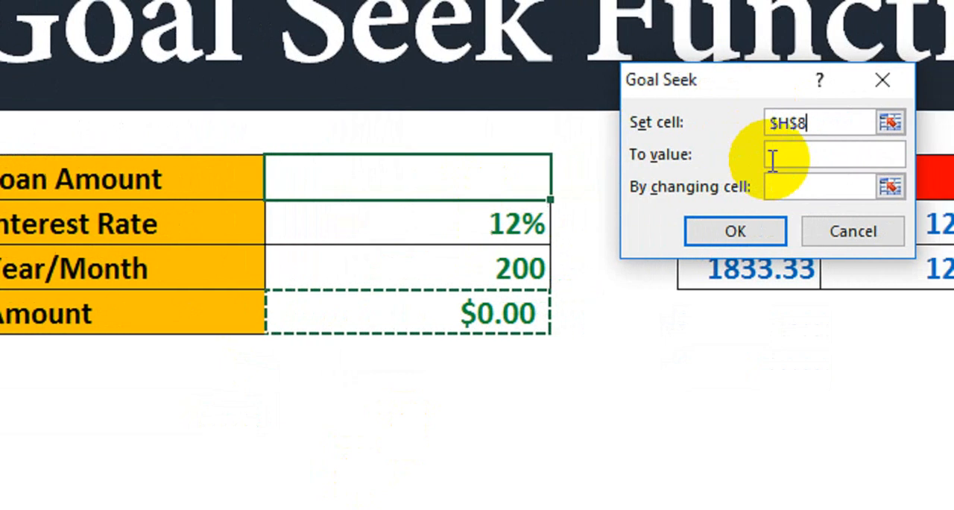
pyautogui.click(645, 141)
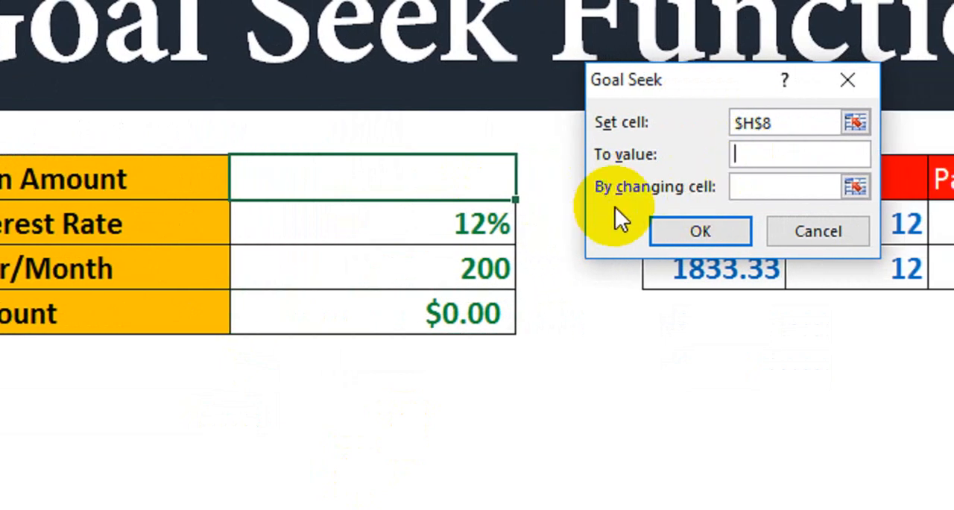
pyautogui.write('1500')
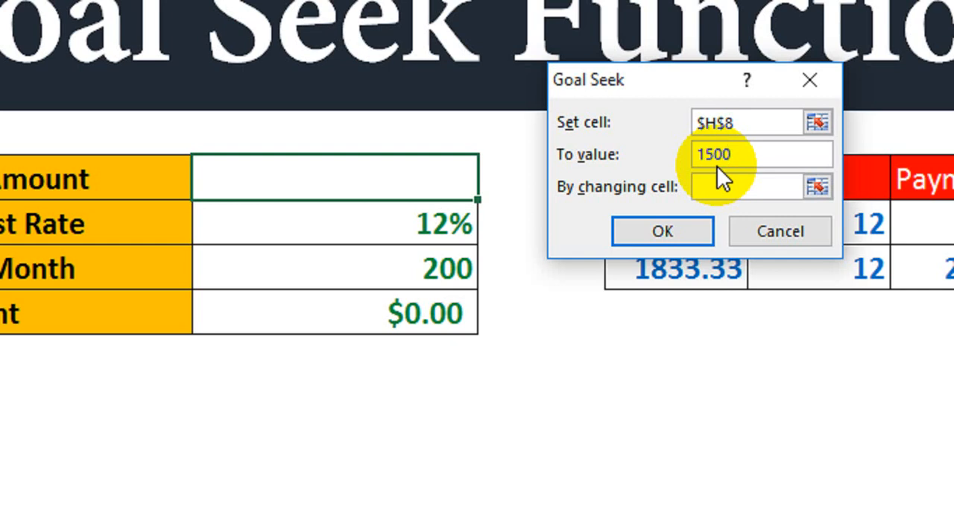
pyautogui.click(723, 189)
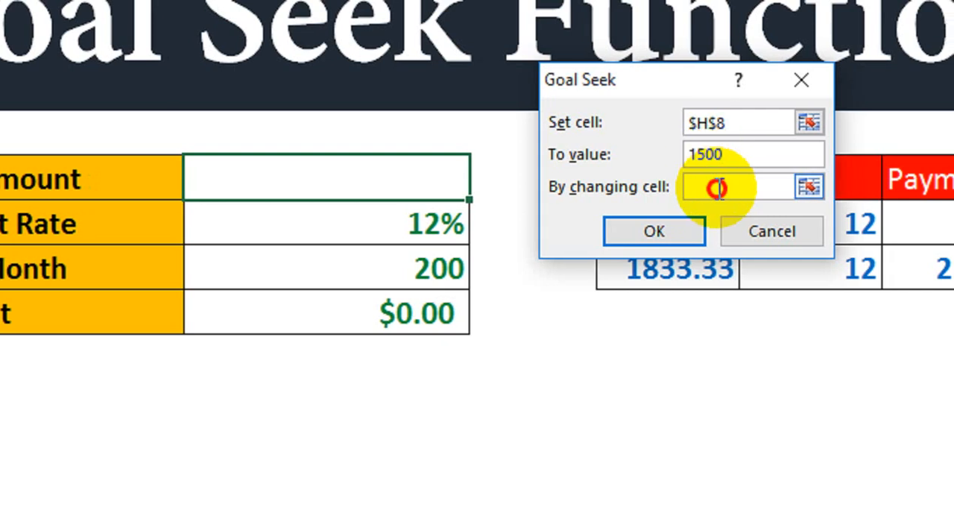
pyautogui.click(242, 189)
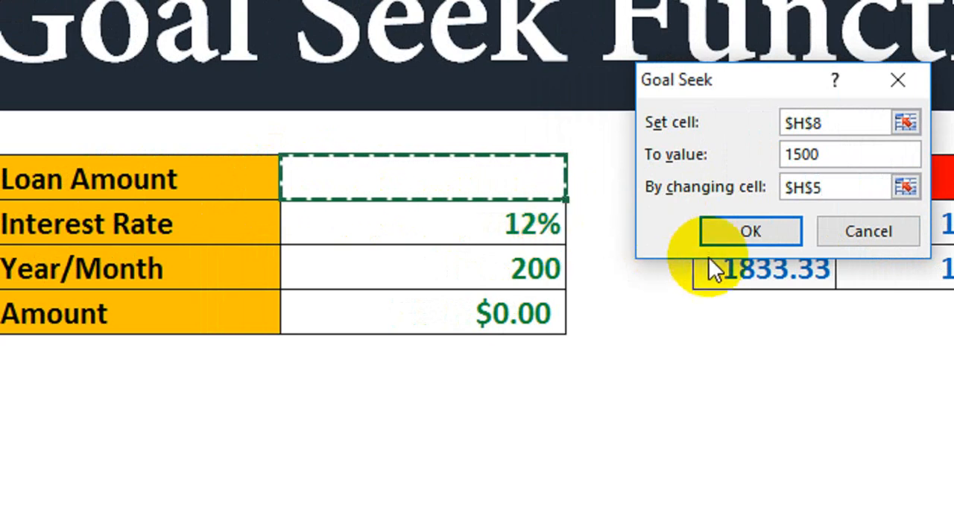
pyautogui.click(714, 237)
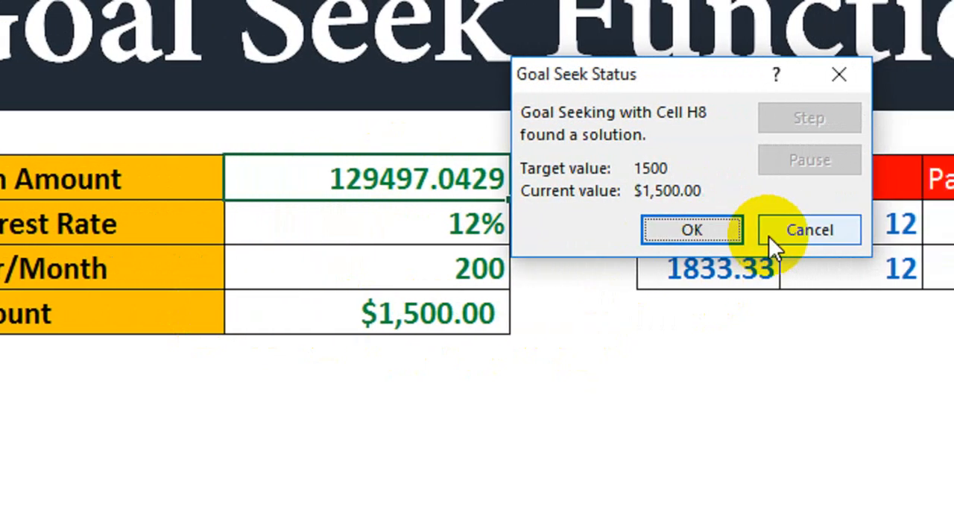
pyautogui.click(772, 232)
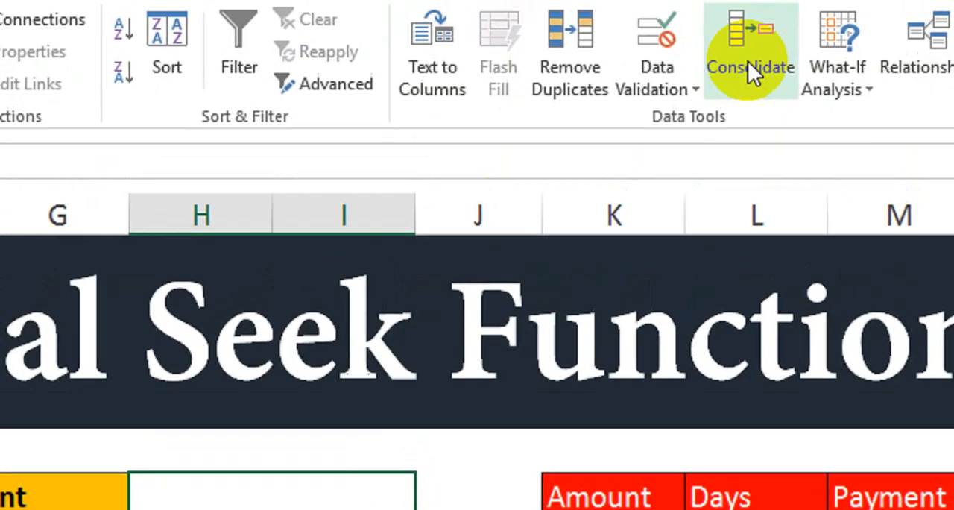
# Step: Set up a Goal Seek that brings the Amount cell H8 to 2000 by changing the Loan Amount cell H5
pyautogui.click(687, 91)
pyautogui.click(837, 88)
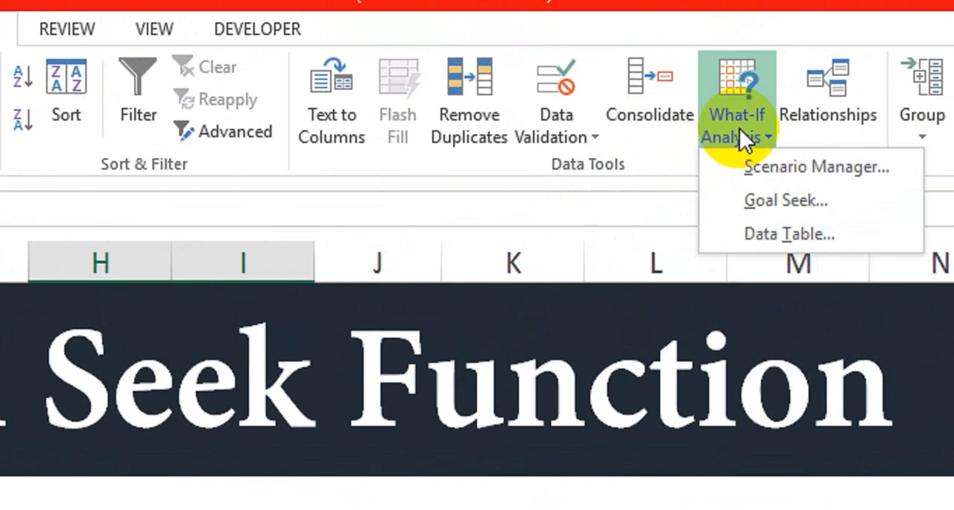
pyautogui.click(768, 202)
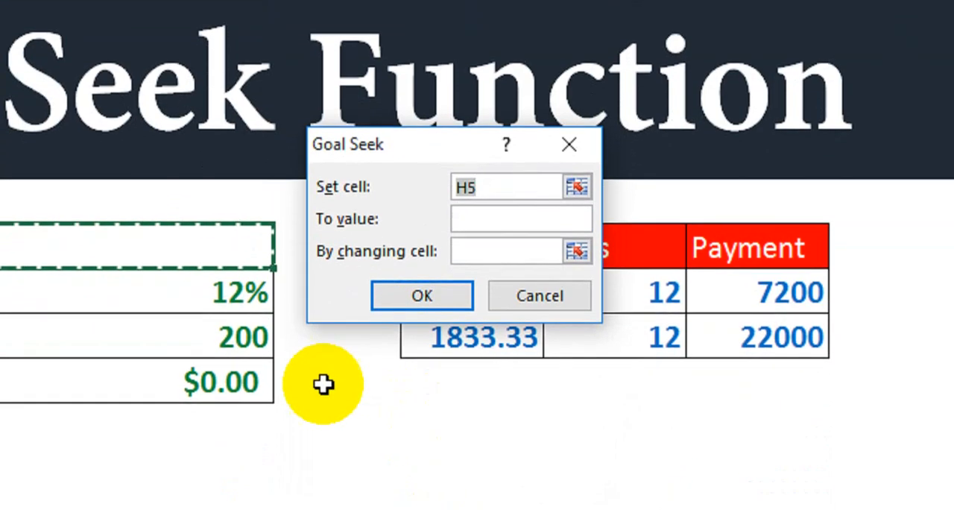
pyautogui.click(181, 383)
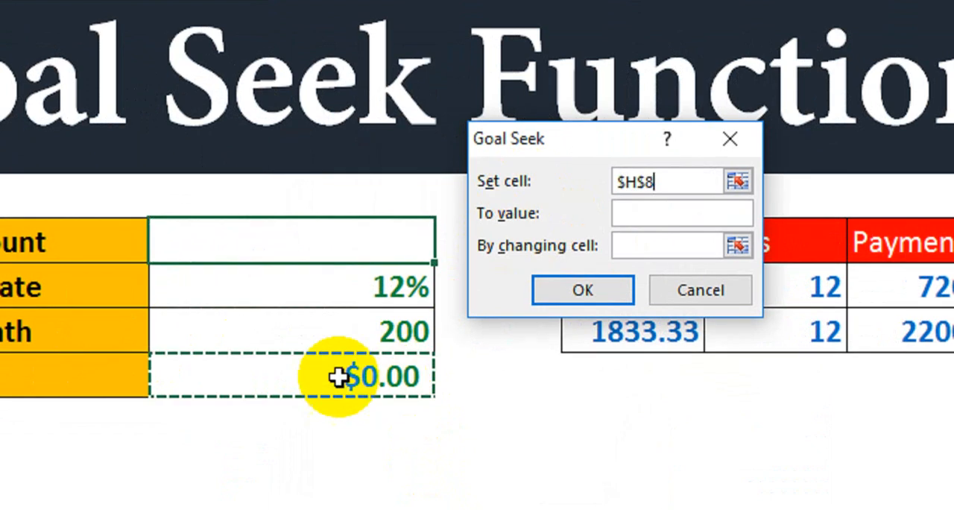
pyautogui.click(623, 214)
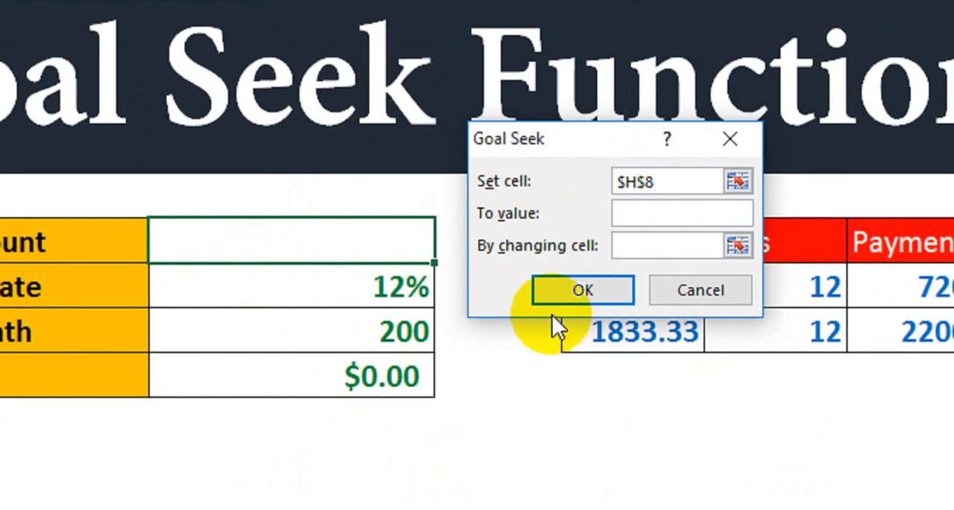
pyautogui.write('2000')
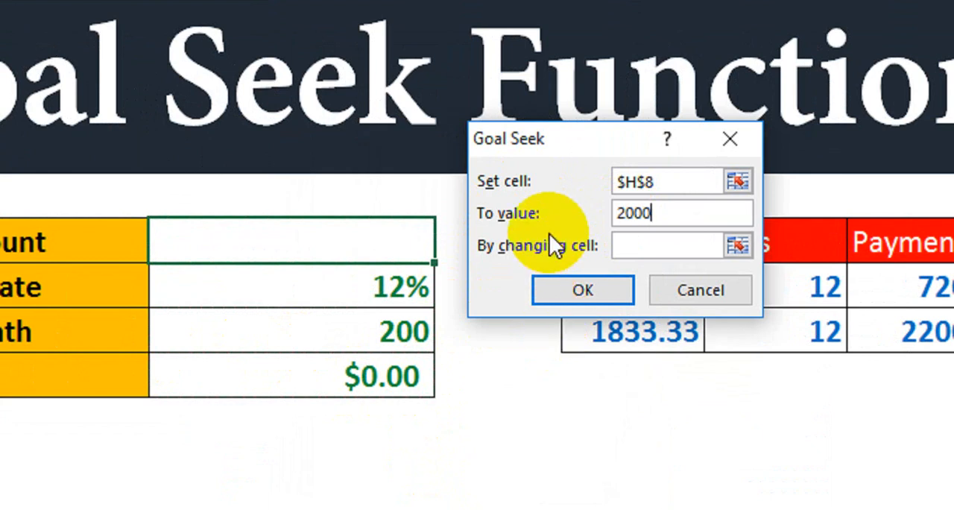
pyautogui.click(627, 247)
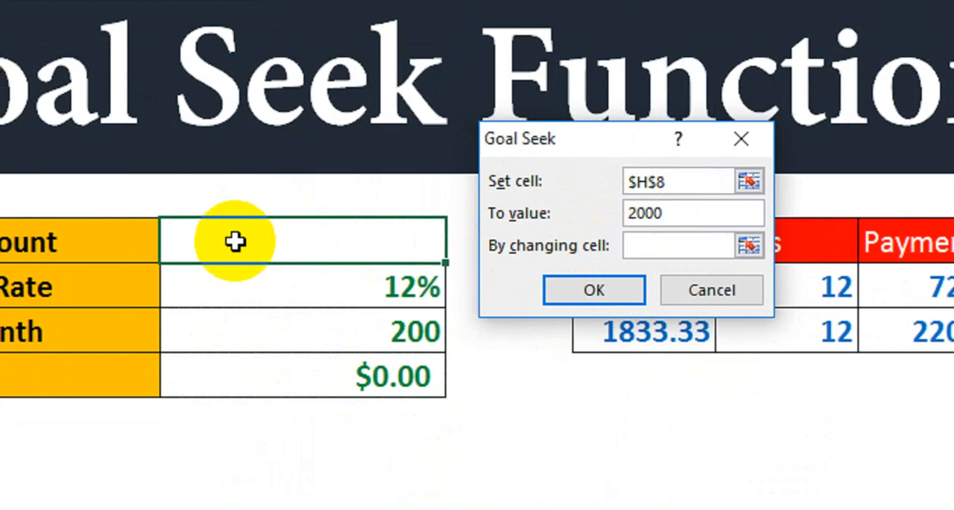
pyautogui.click(236, 241)
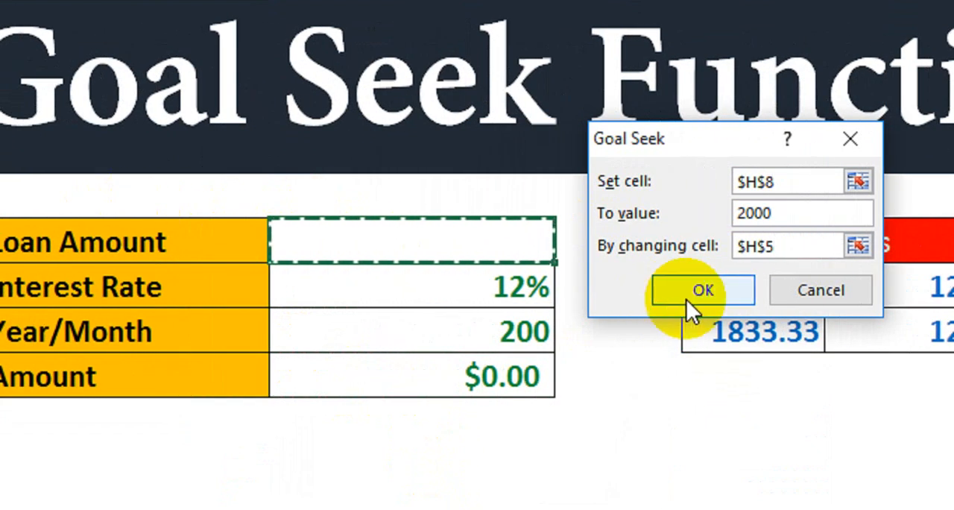
# Step: Run the configured Goal Seek and keep its solution in the loan table
pyautogui.click(687, 294)
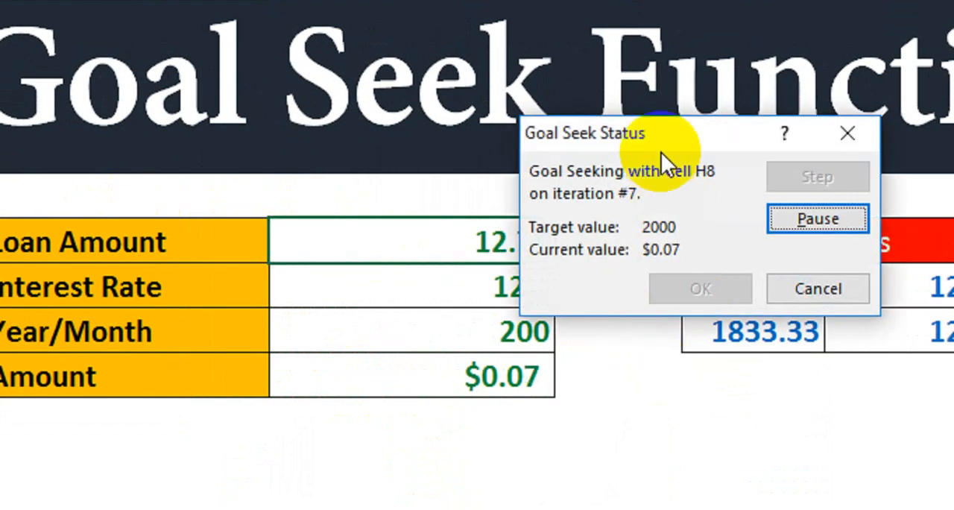
pyautogui.moveTo(661, 149); pyautogui.dragTo(723, 128)
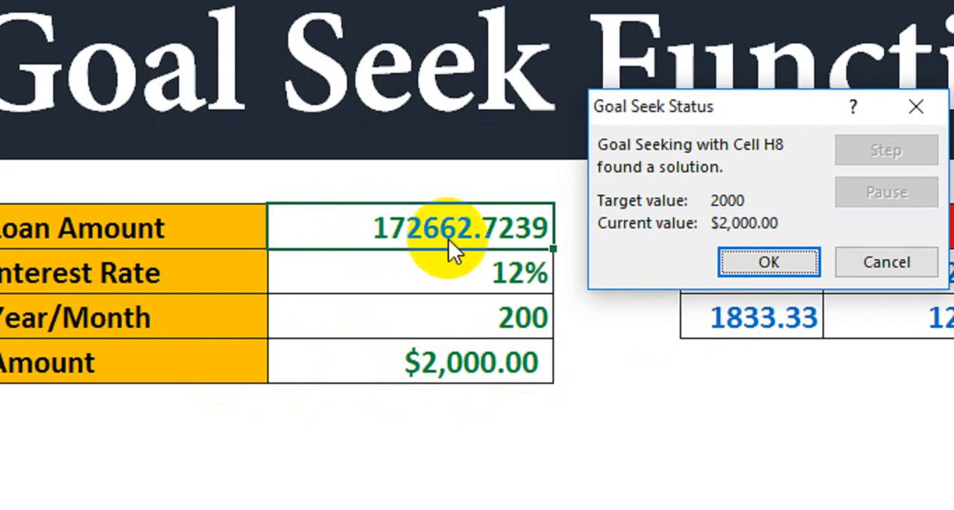
pyautogui.click(735, 266)
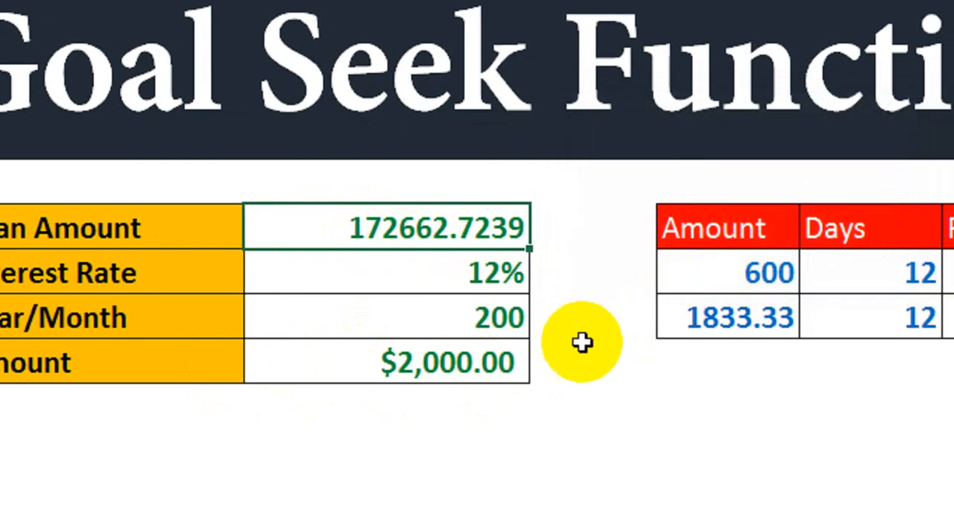
pyautogui.click(601, 341)
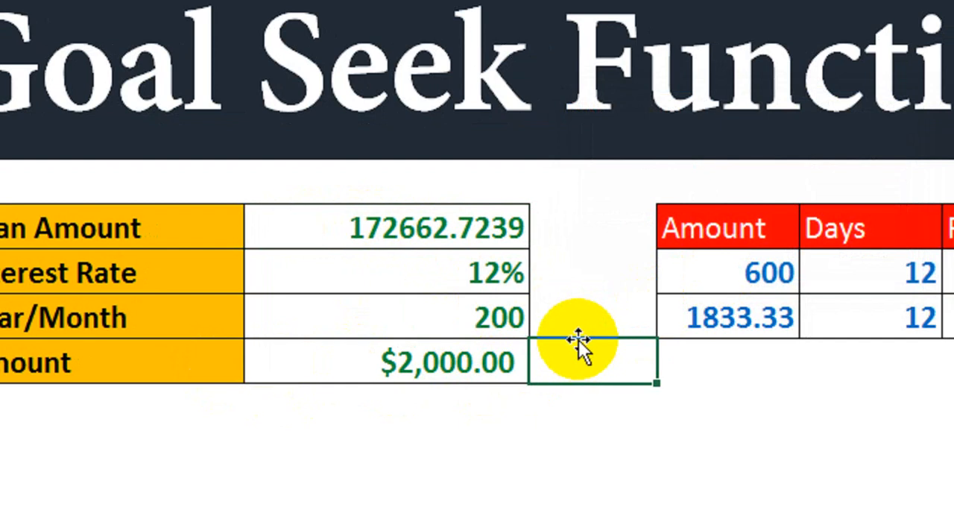